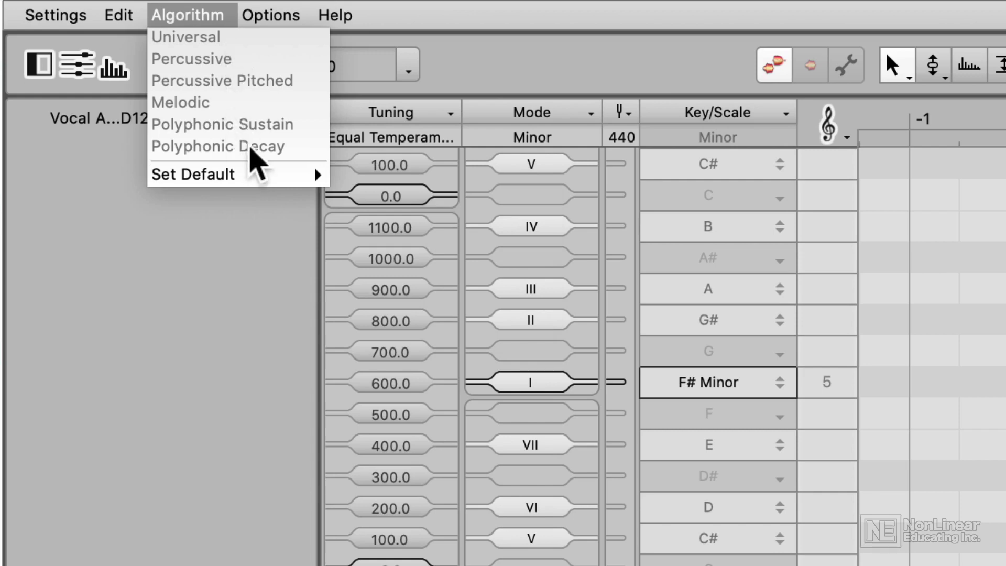
- Show the Algorithm > Set Default submenu, where Automatic is the current default
mouse_move(258, 173)
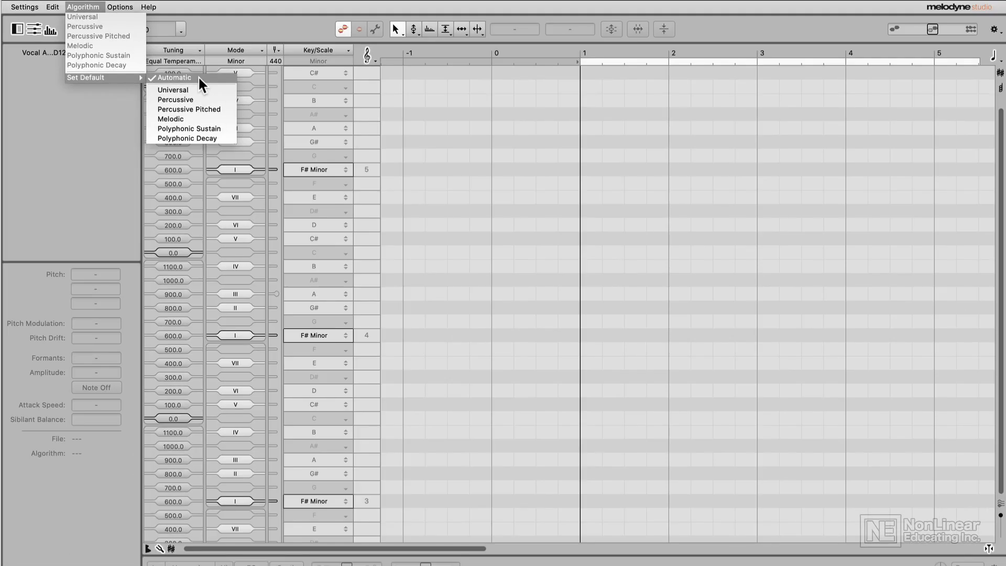
- Analyse the vocal with Melodic, stop playback, and show the Set Default algorithm list again
left_click(201, 118)
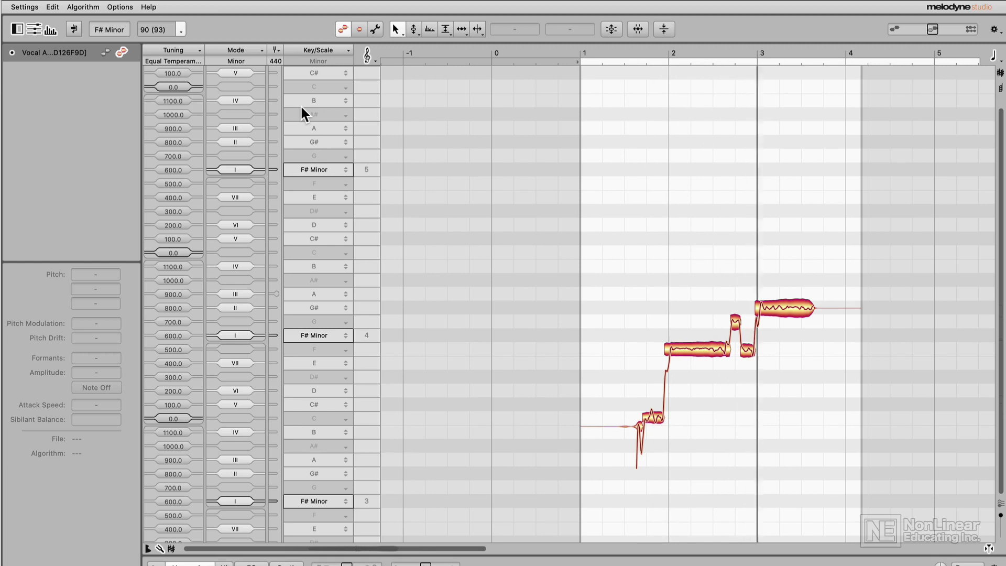
left_click(83, 7)
mouse_move(105, 77)
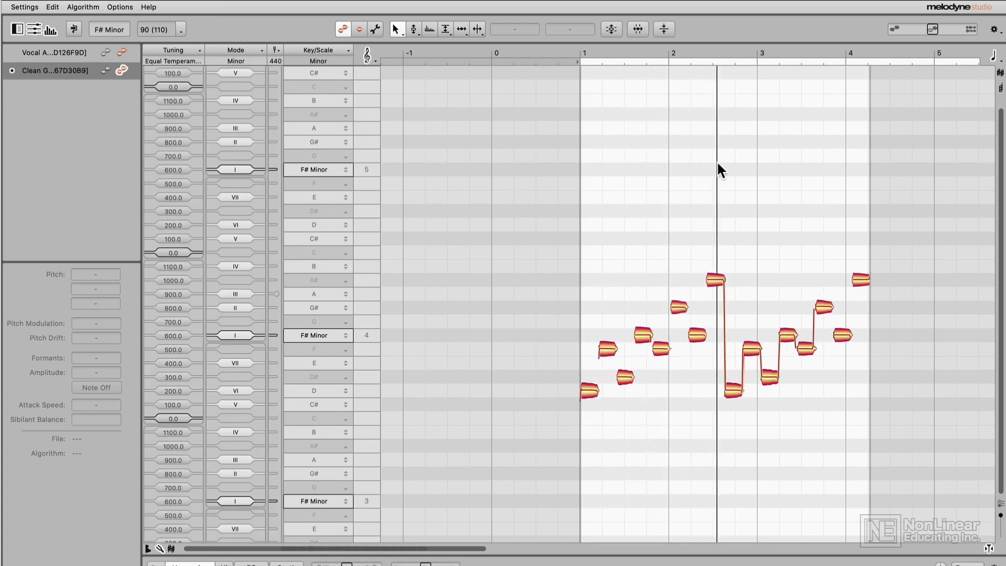
key("space")
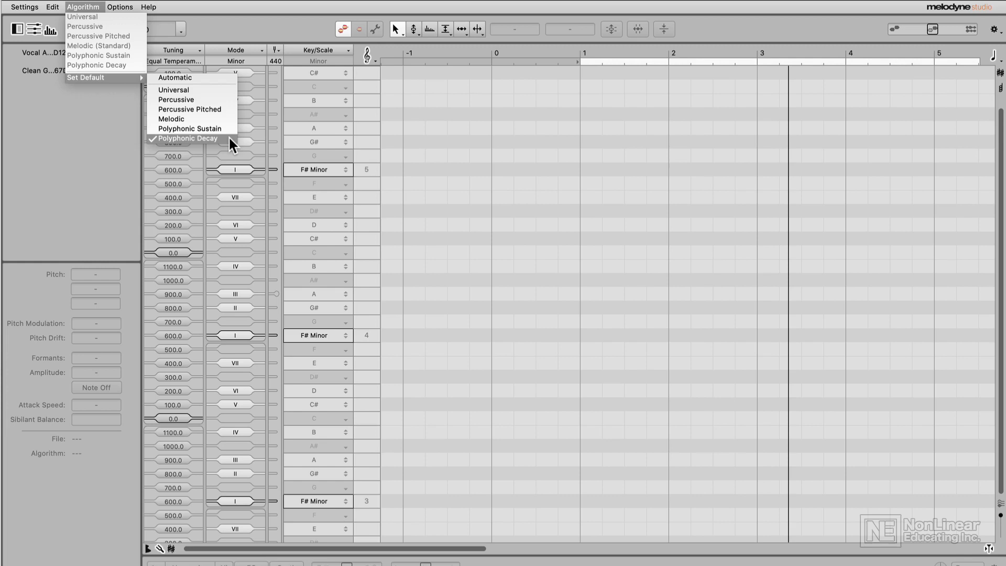
- Analyse the guitar with Polyphonic Decay, move one chord note down to F#4, and audition it
left_click(228, 137)
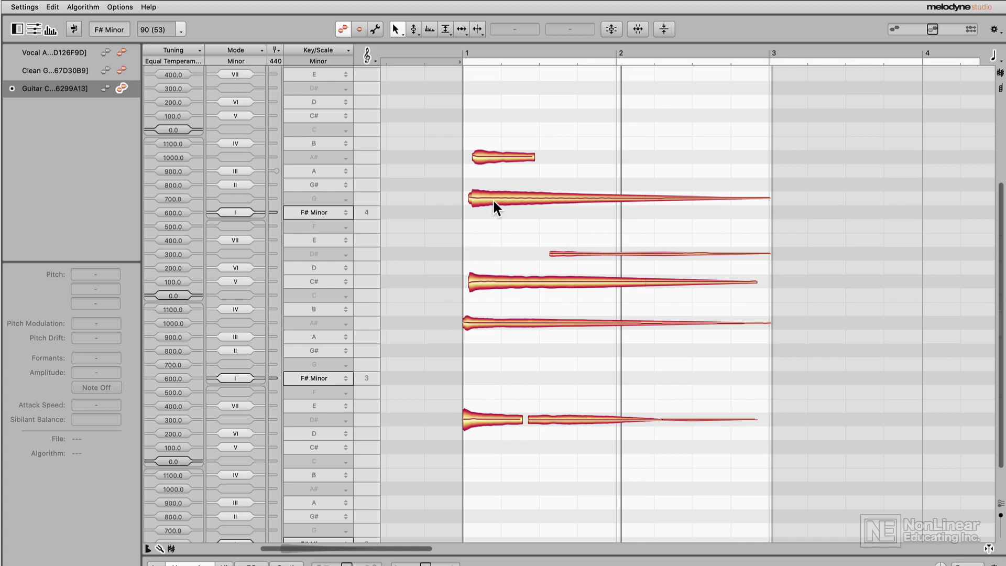
left_click_drag(493, 199, 493, 215)
left_click(400, 218)
key("space")
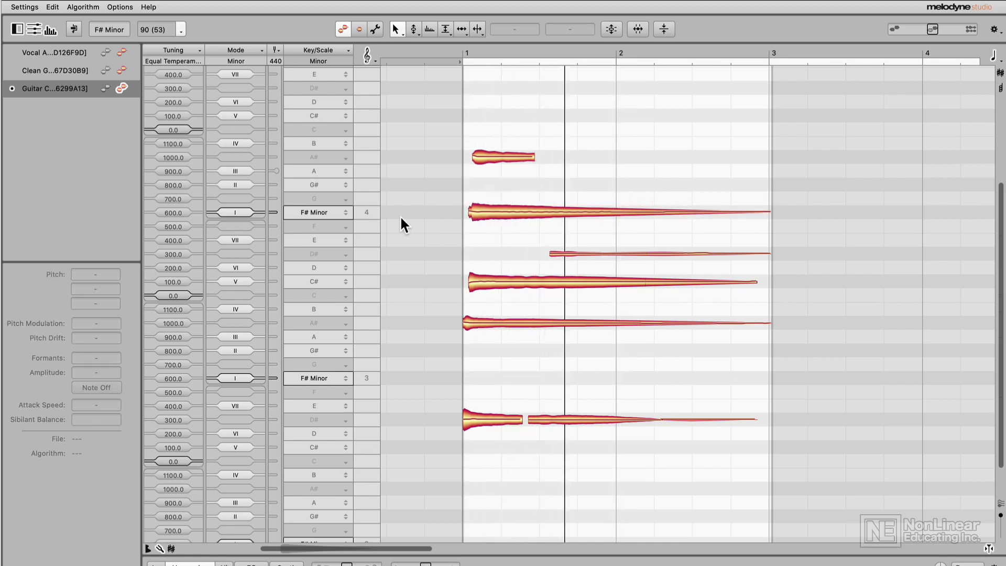
key("space")
- Raise the low D#3 guitar note to F#3 and play the edited chord
left_click_drag(421, 394, 681, 444)
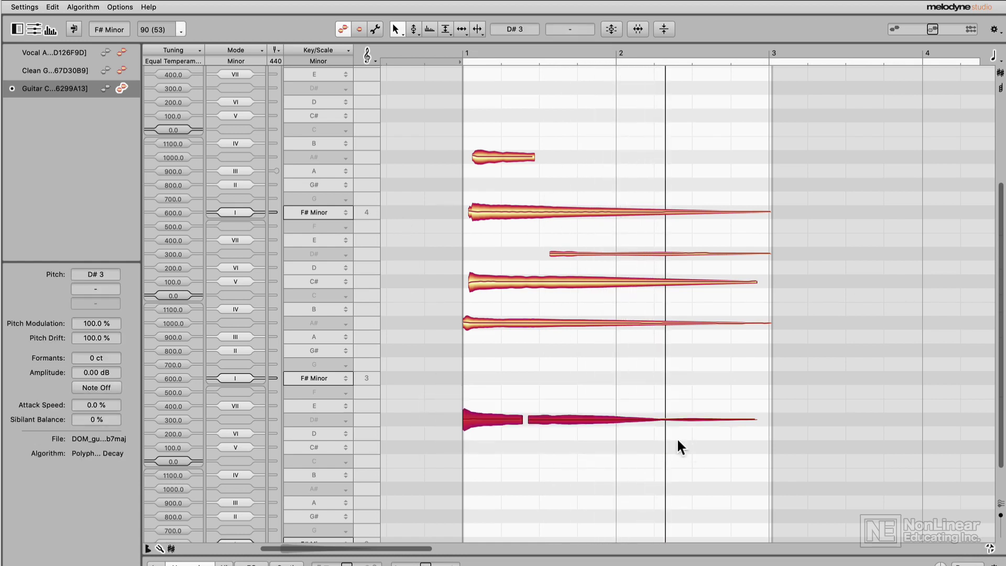
left_click_drag(483, 409, 483, 373)
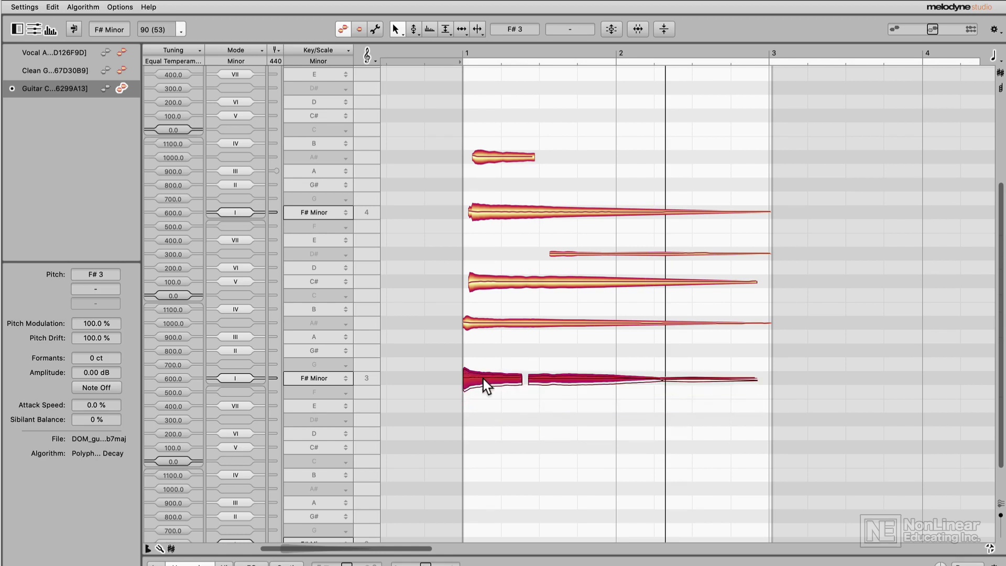
left_click(483, 411)
key("space")
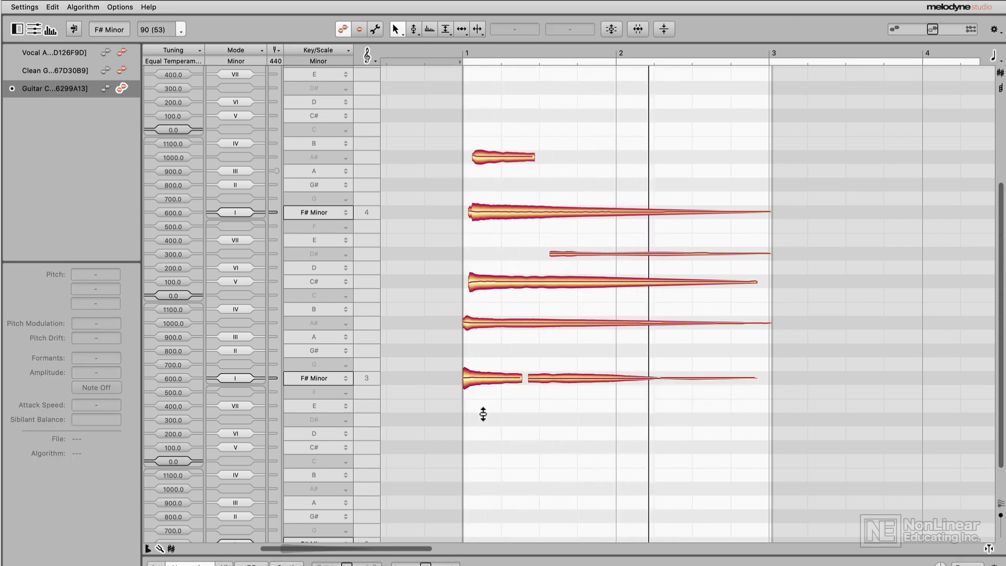
left_click(83, 7)
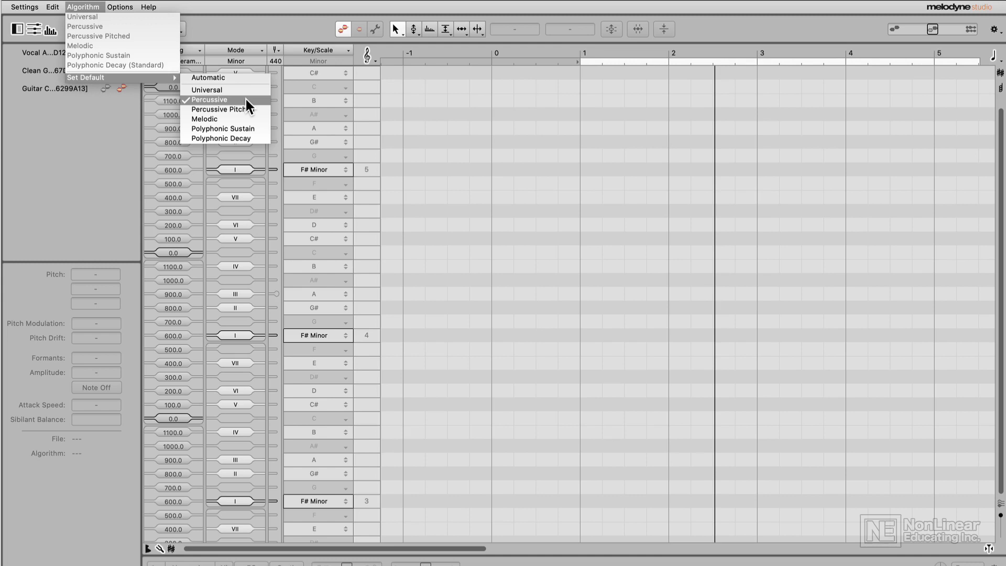
- Make Percussive the default detection and zoom so bars 1 to 5 fill the editor
left_click(245, 99)
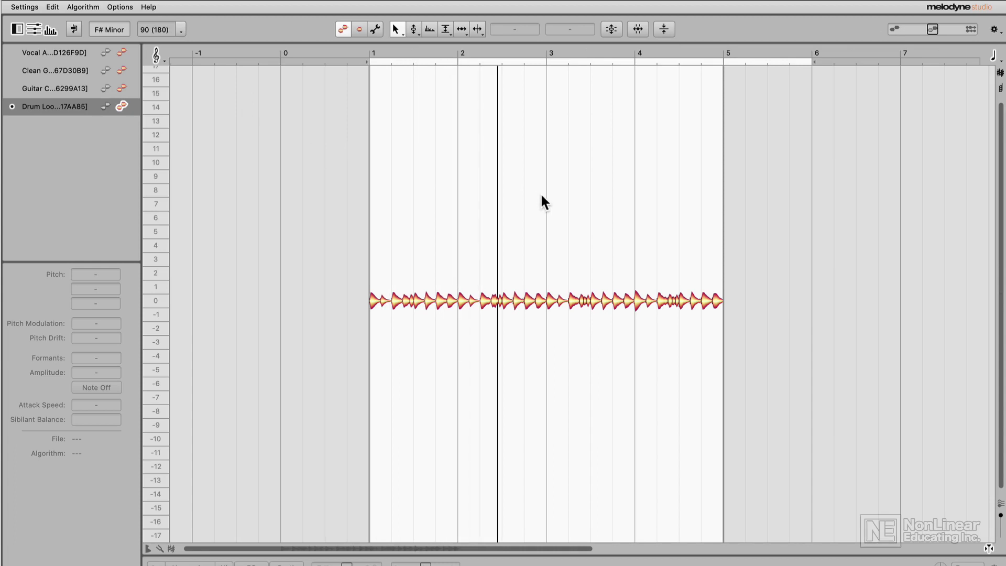
key("space")
scroll(540, 195, "up", 3)
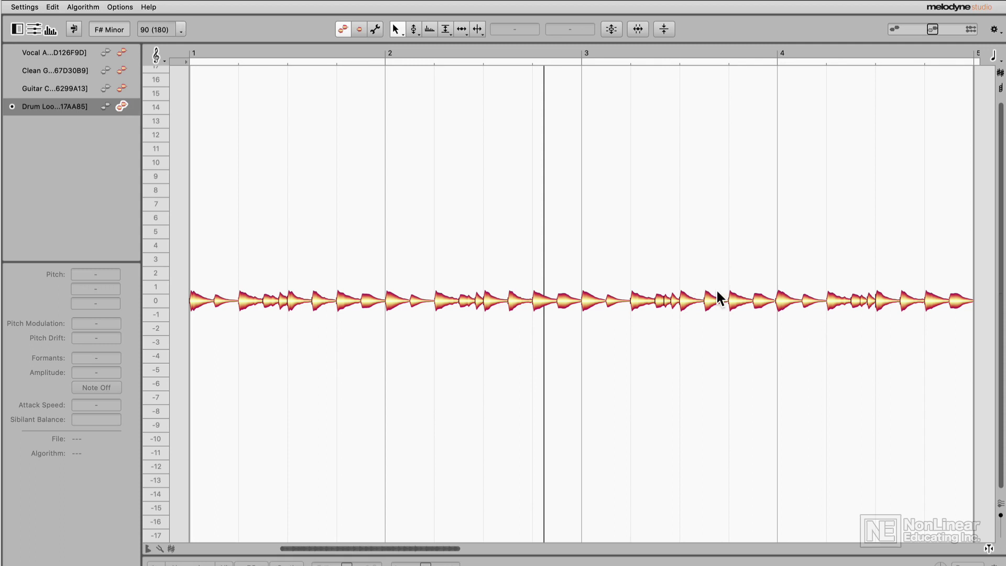
- Select the eight alternating drum hits
left_click(248, 301)
left_click(348, 303, "shift")
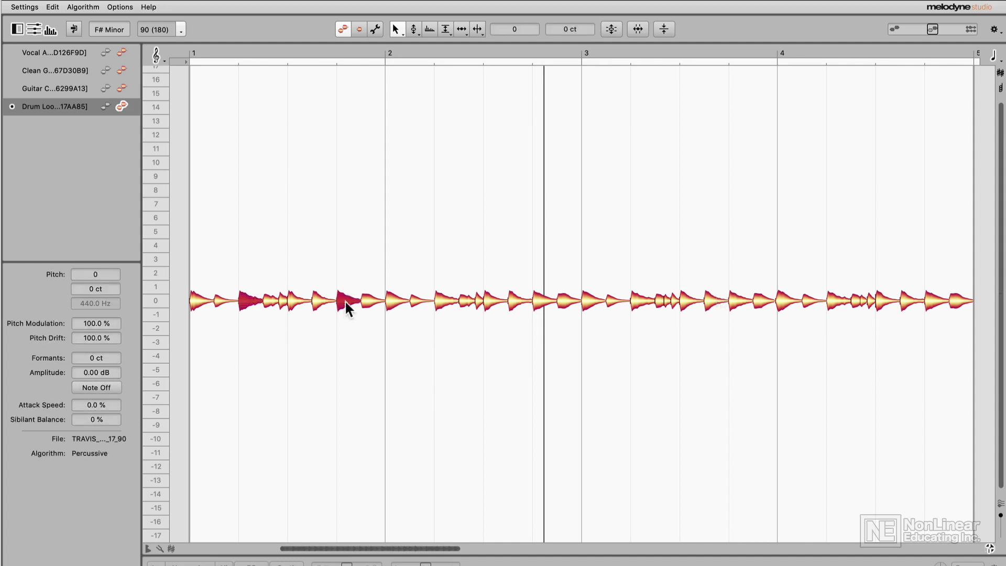
left_click(447, 300, "shift")
left_click(546, 301, "shift")
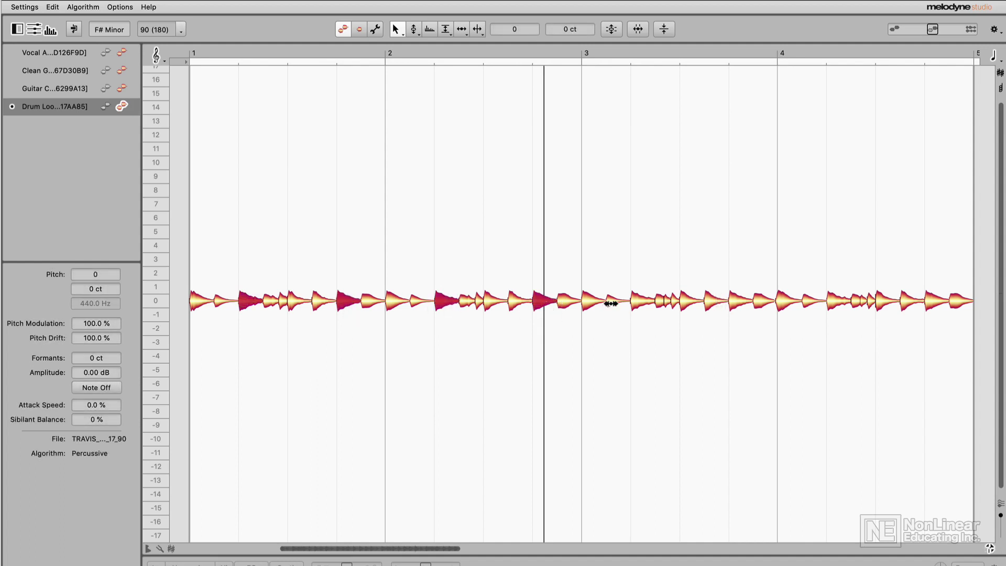
left_click(636, 301, "shift")
left_click(740, 301, "shift")
left_click(838, 301, "shift")
left_click(935, 302, "shift")
- Drop the selected hits to -8, then raise them to pitch 5 and audition the loop
left_click_drag(932, 306, 922, 411)
key("space")
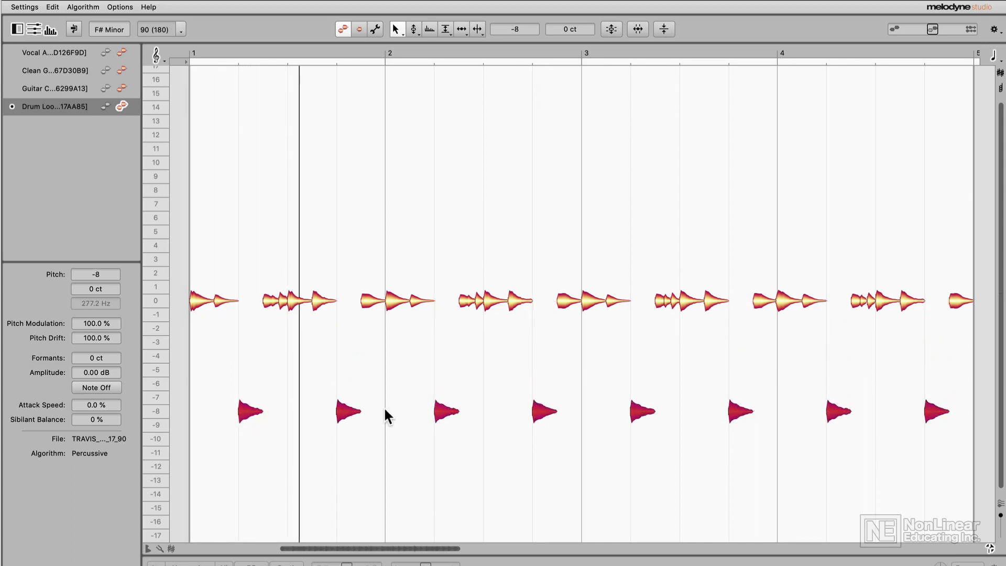
left_click_drag(347, 410, 341, 230)
key("space")
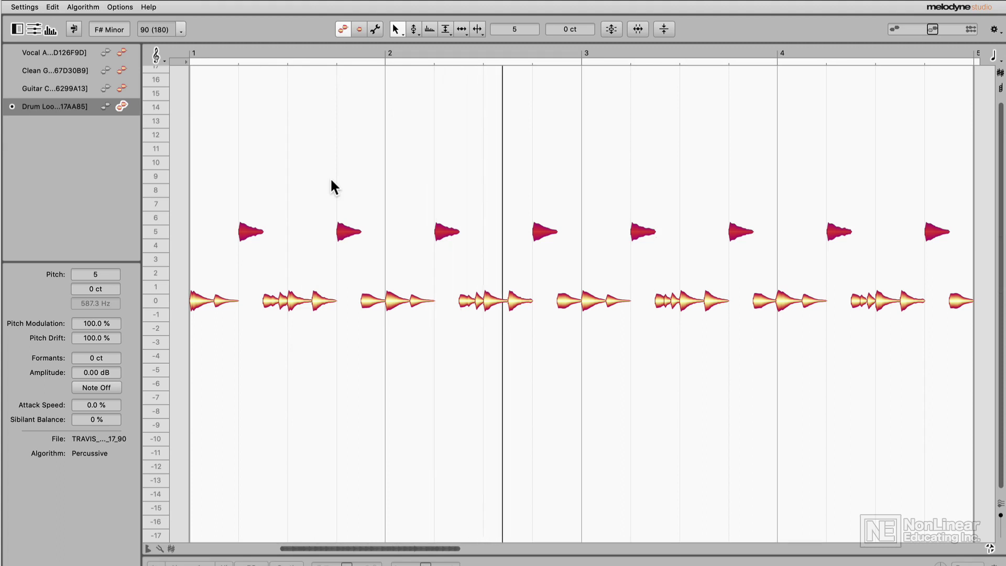
key("space")
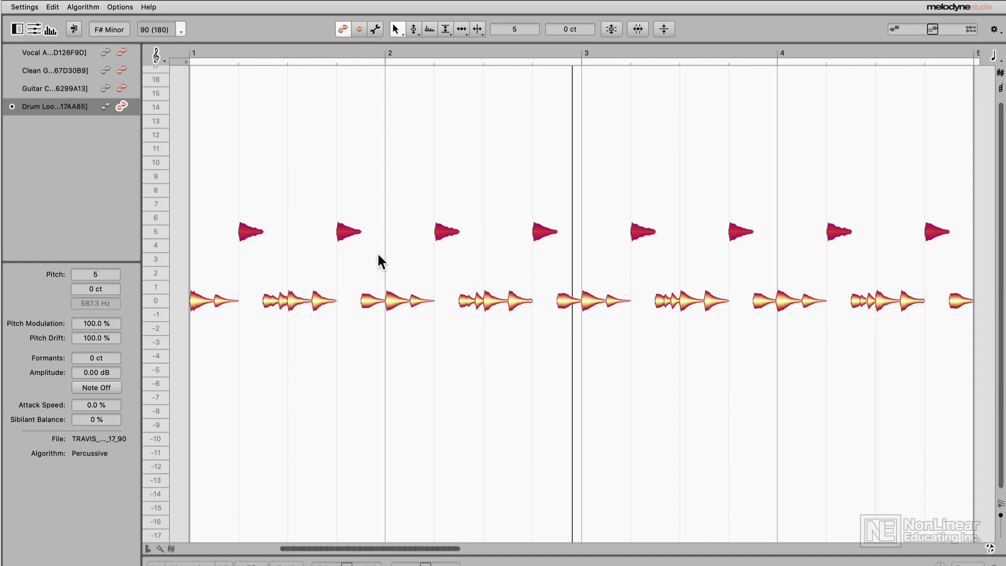
- Set the pitch grid to No Snap, lower the drum hits to pitch 1 -30 cents, and play
left_click(127, 7)
mouse_move(163, 74)
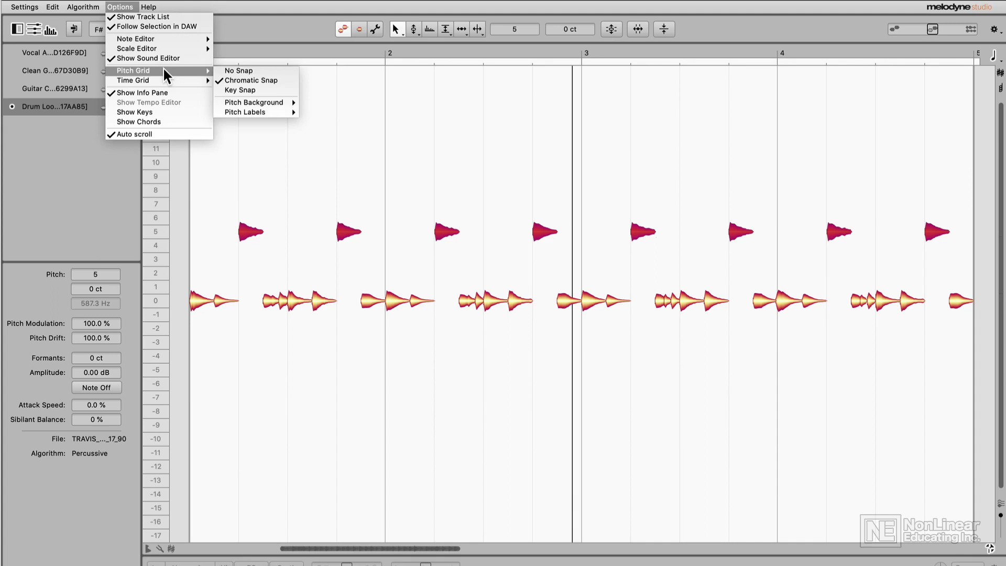
left_click(284, 70)
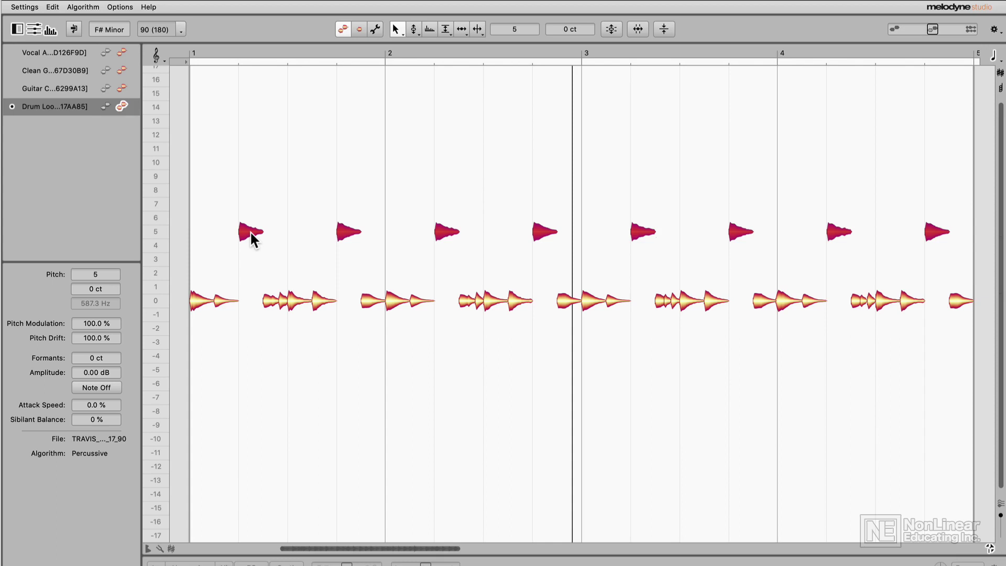
left_click_drag(251, 231, 254, 289)
left_click_drag(251, 293, 251, 293)
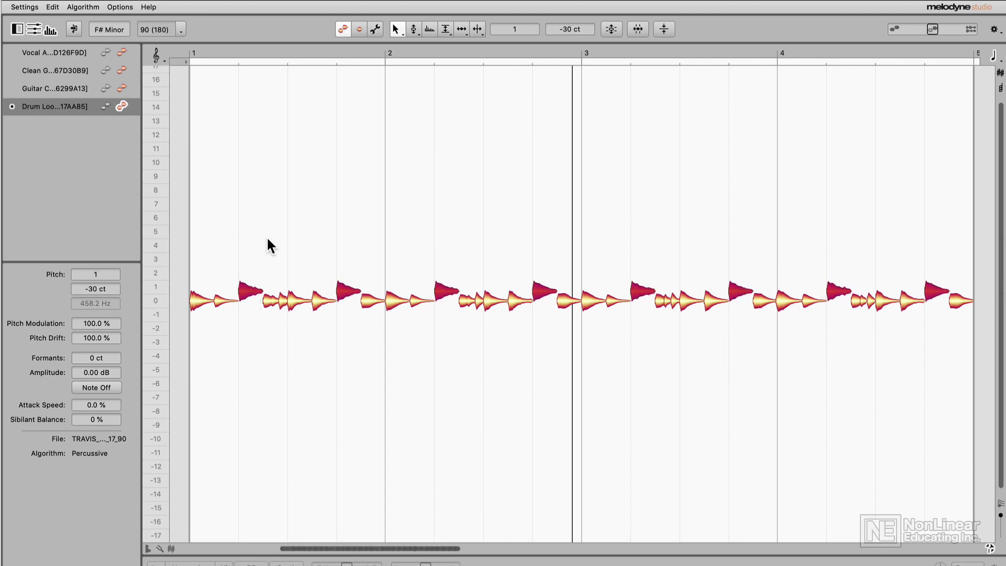
key("space")
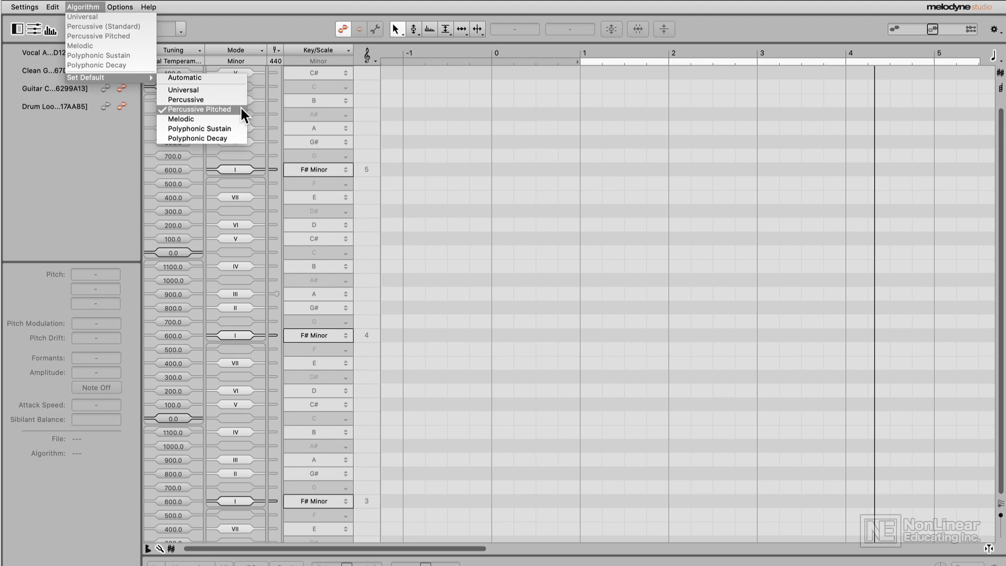
- With Percussive Pitched, raise the plucked D4 notes to E4 and drop the A#3 note a semitone
left_click(240, 109)
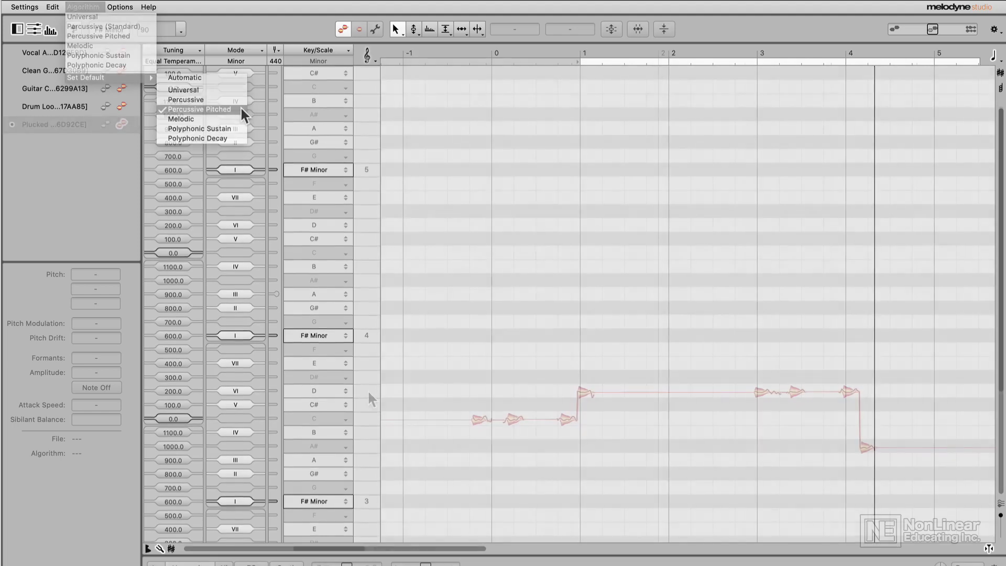
left_click(573, 387)
left_click_drag(580, 382, 578, 366)
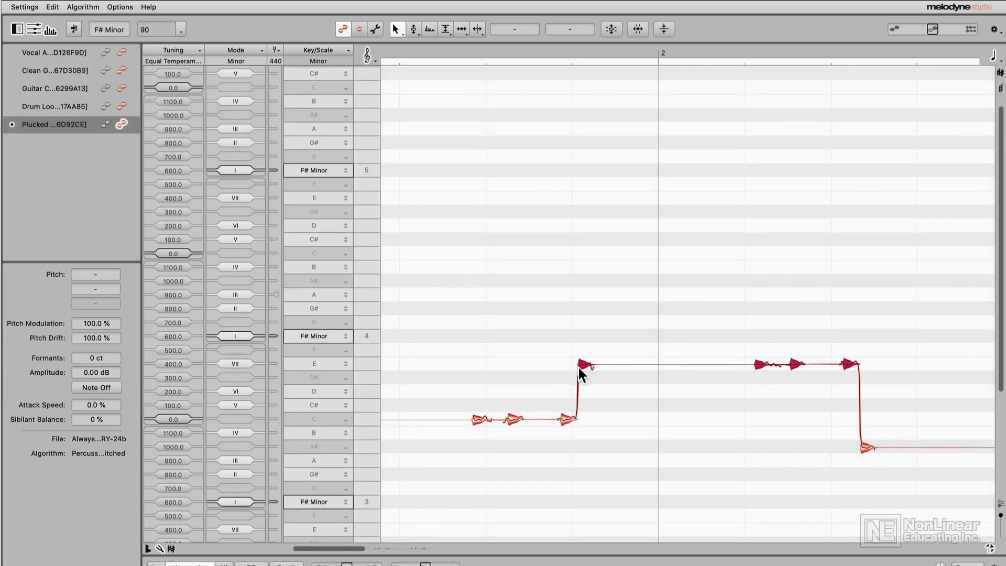
left_click(864, 447)
left_click_drag(865, 451, 865, 465)
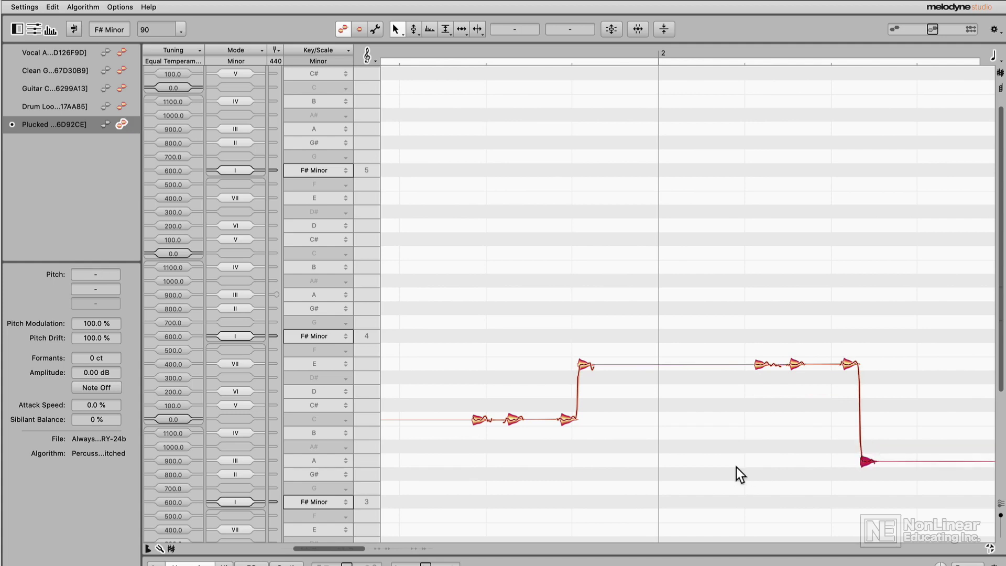
left_click(736, 467)
left_click(431, 48)
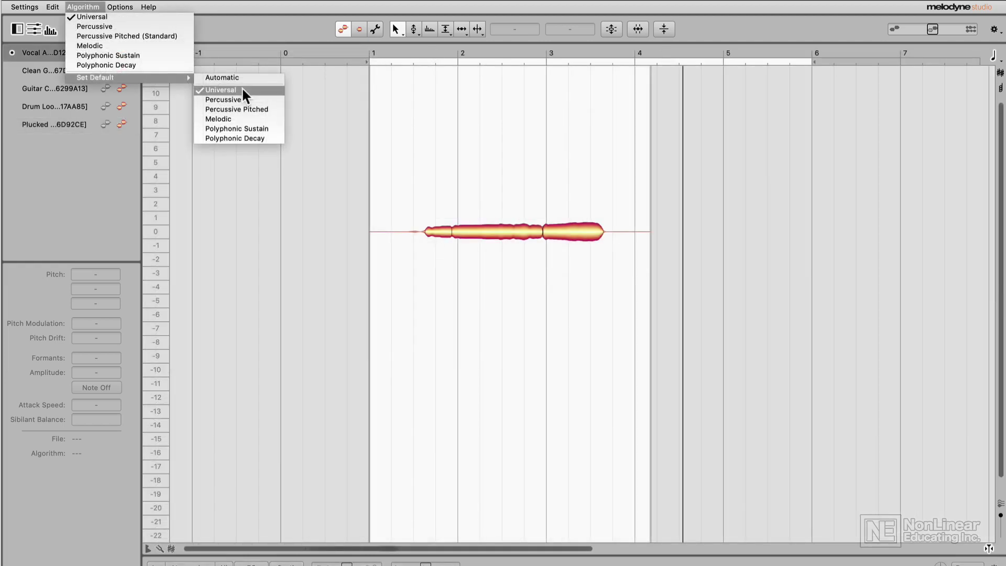
- Make Universal the default and move the vocal's second and third notes to pitch 1 and 2
left_click(241, 90)
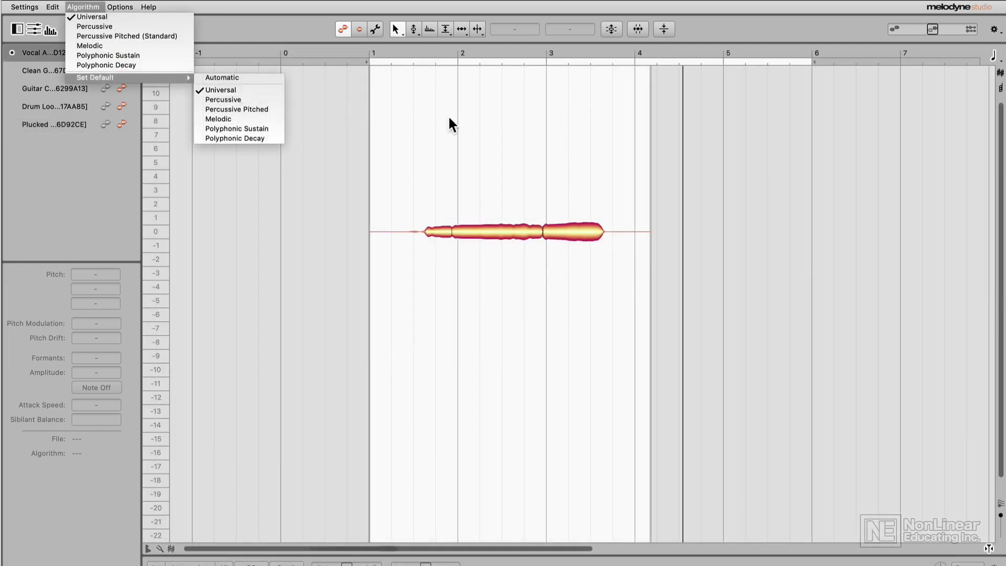
mouse_move(496, 233)
left_mouse_down()
mouse_move(489, 128)
mouse_move(496, 238)
mouse_move(479, 340)
mouse_move(492, 224)
left_mouse_up()
left_click_drag(573, 230, 573, 203)
left_click(583, 251)
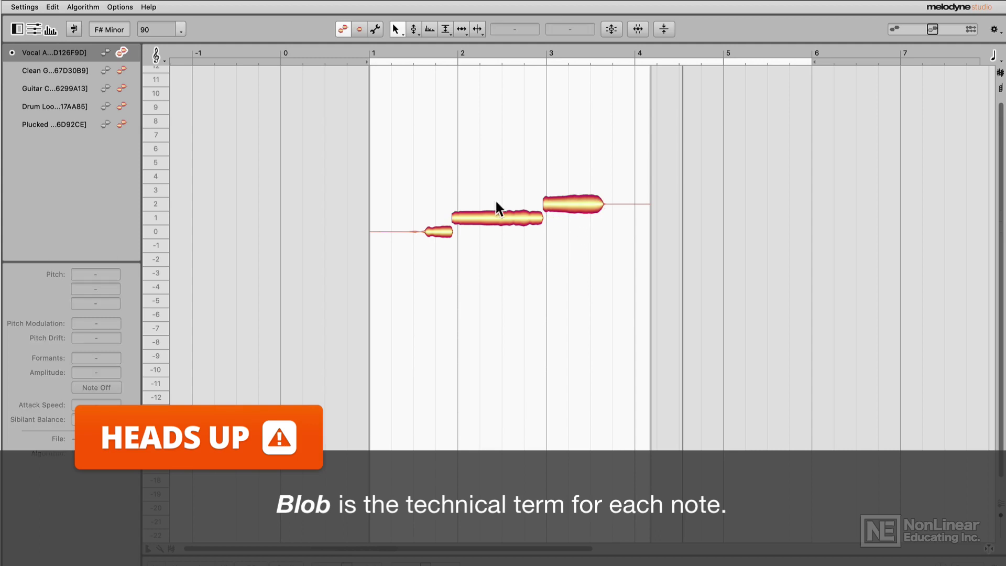
- Play back the edited vocal, then choose Algorithm > Melodic to redetect it
left_click(514, 221)
left_click(571, 209)
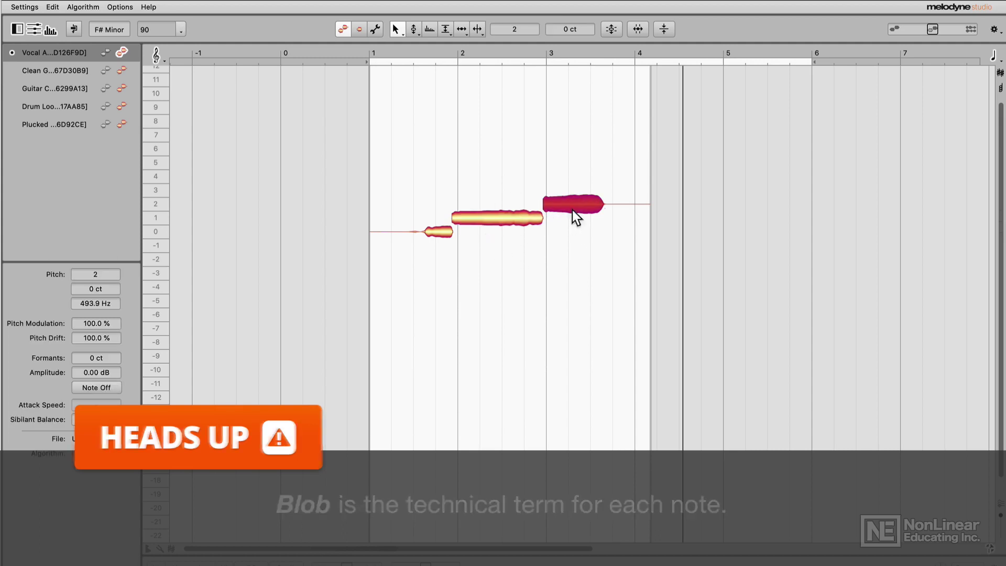
left_click(409, 46)
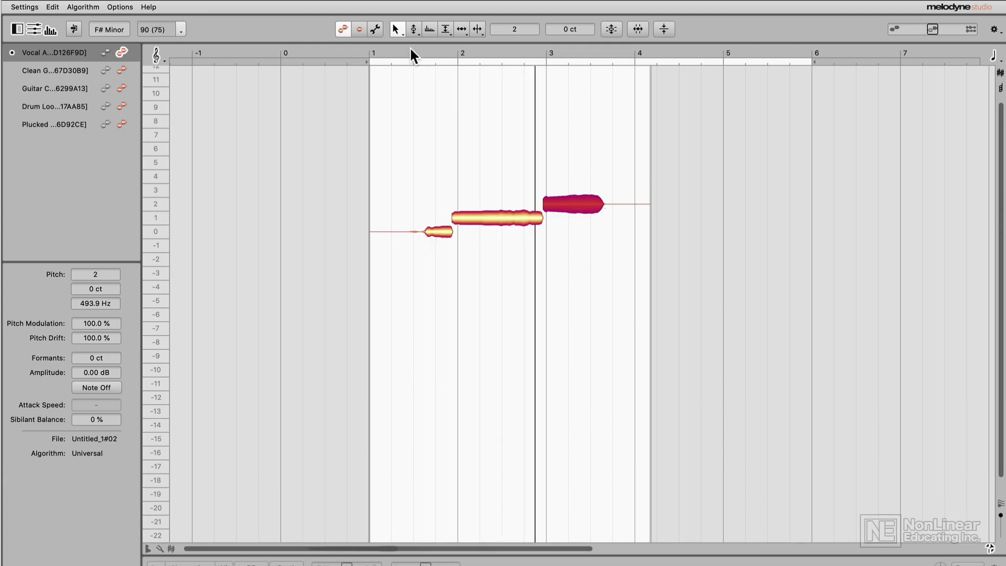
left_click(491, 111)
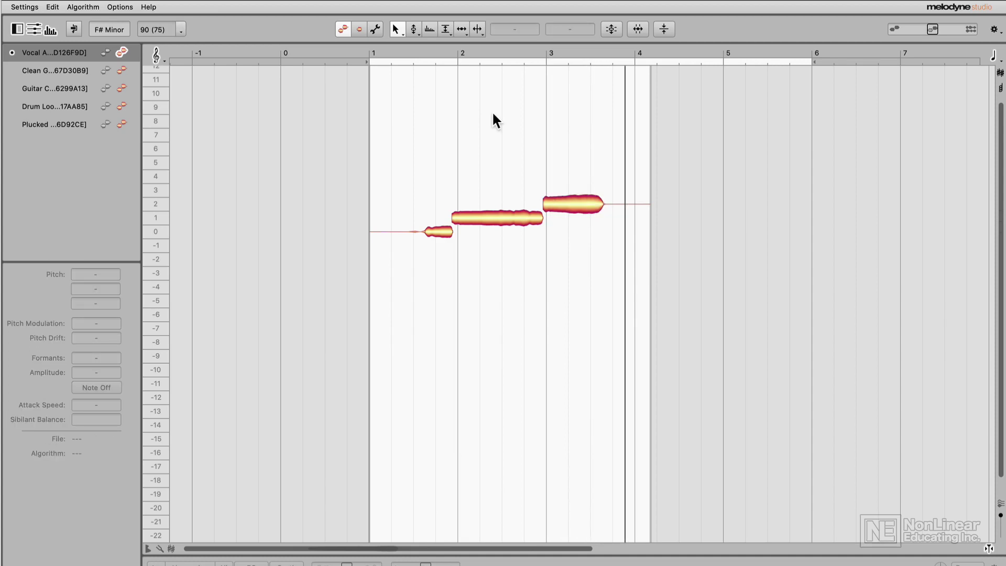
left_click(95, 5)
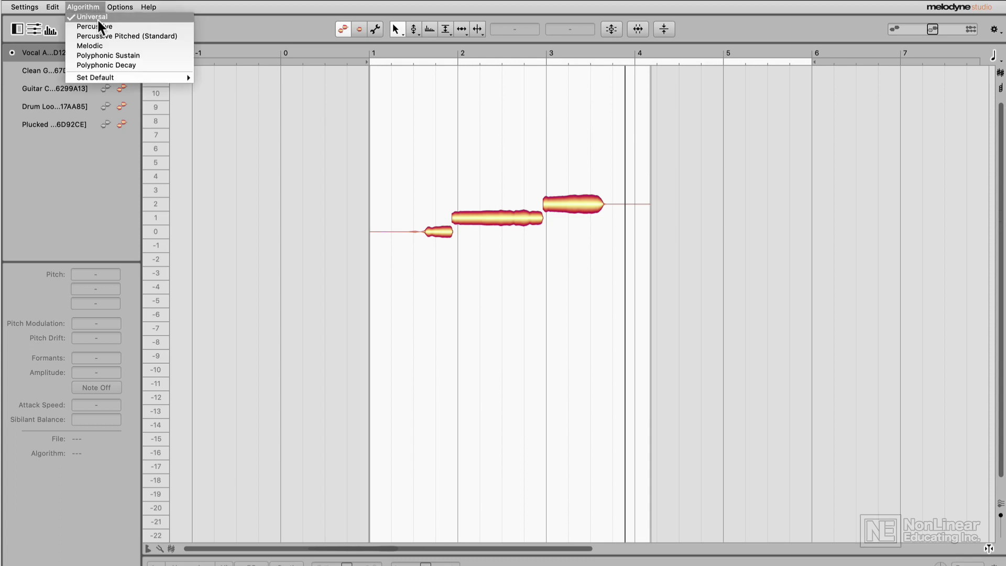
left_click(121, 45)
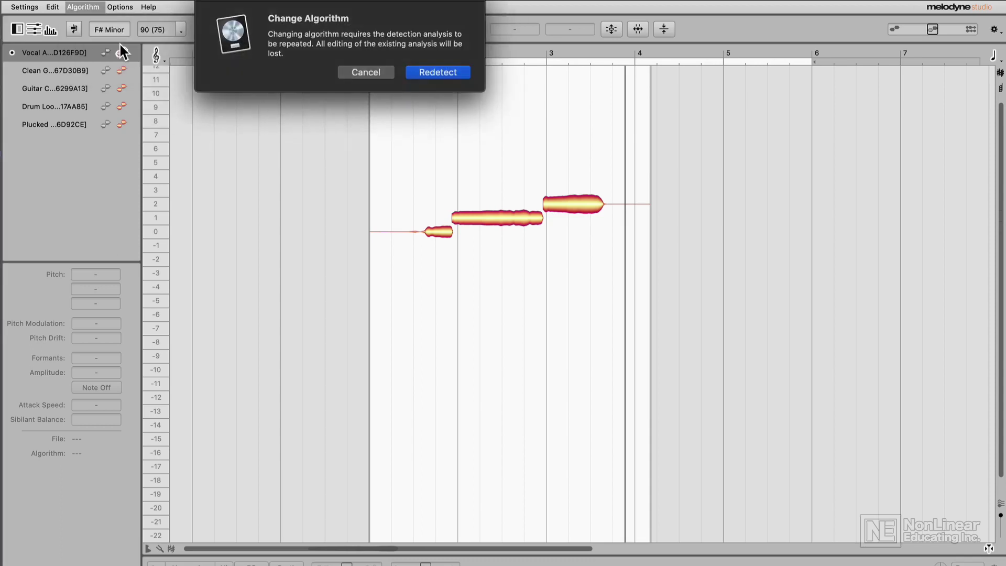